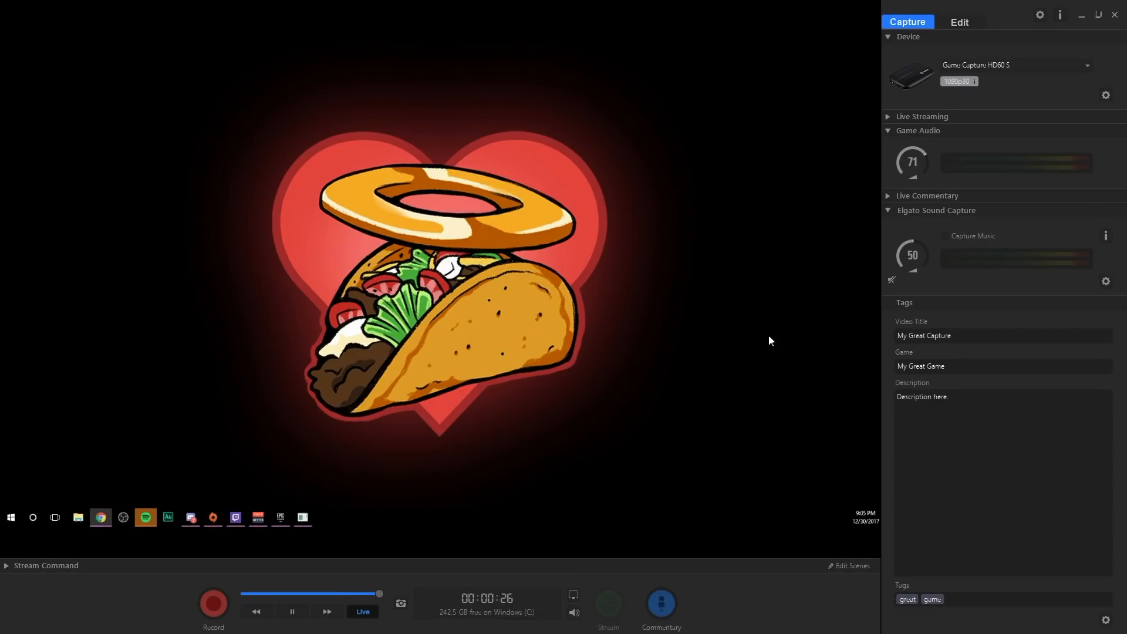
Step: Show the Stream Command bar and preview overlay scenes 2, 3, 6, 7, 8, 9 and 10, ending on the blank scene 1
click(1042, 66)
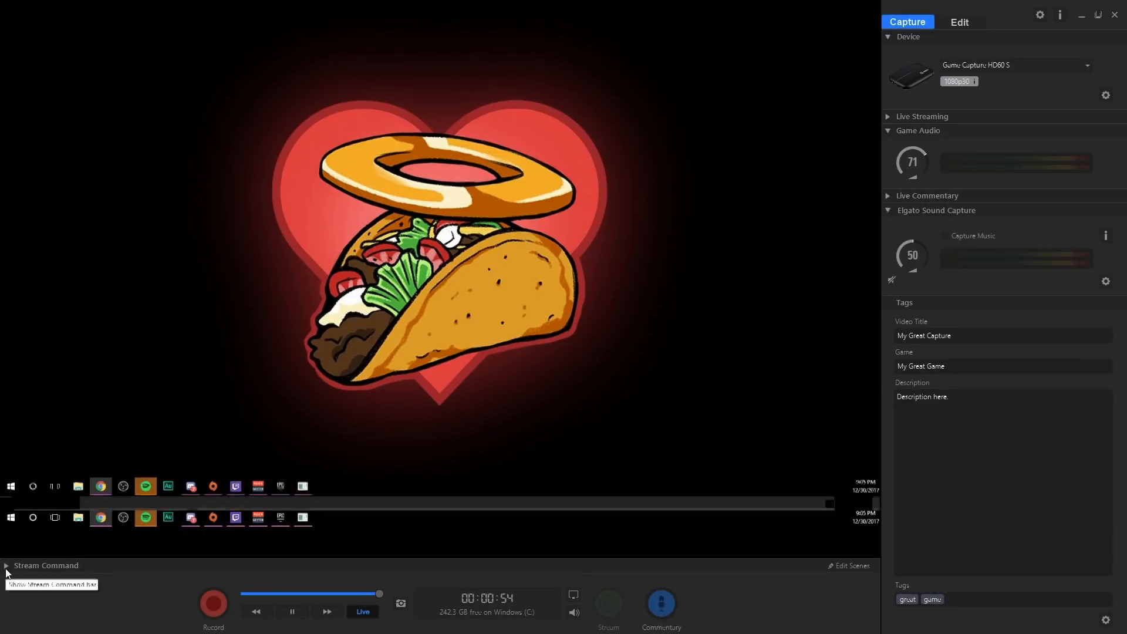
click(7, 565)
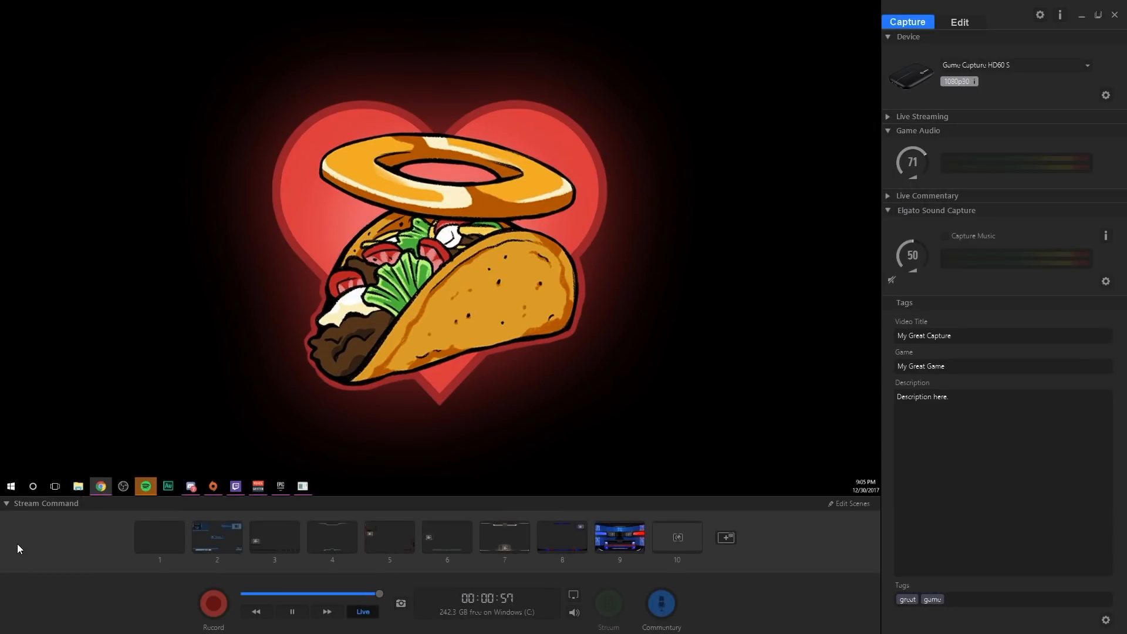
click(228, 540)
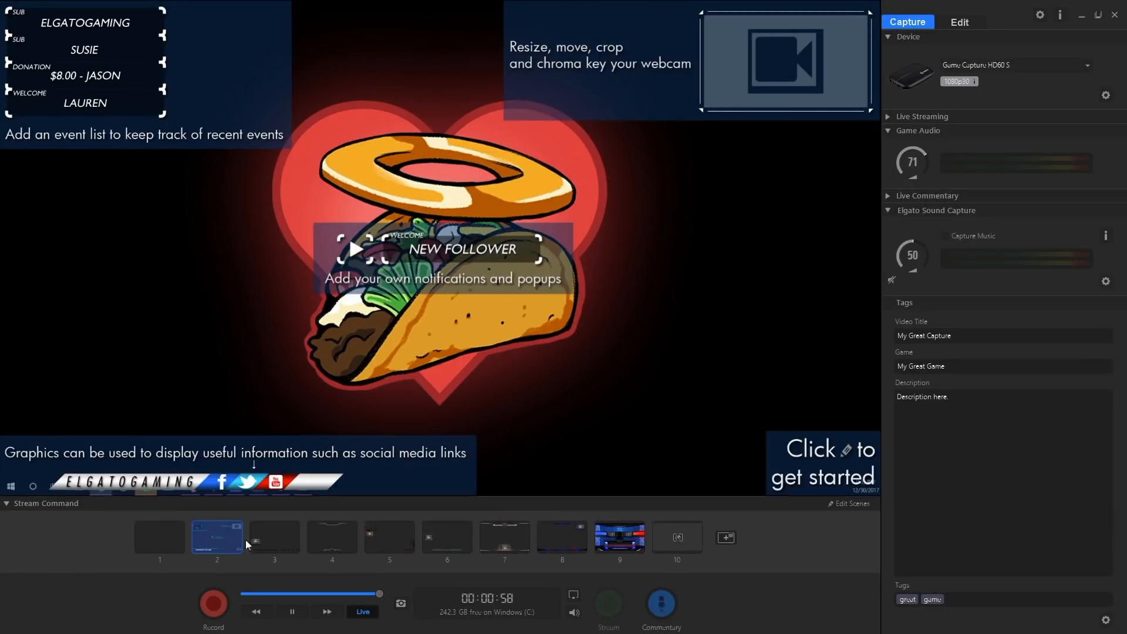
click(283, 545)
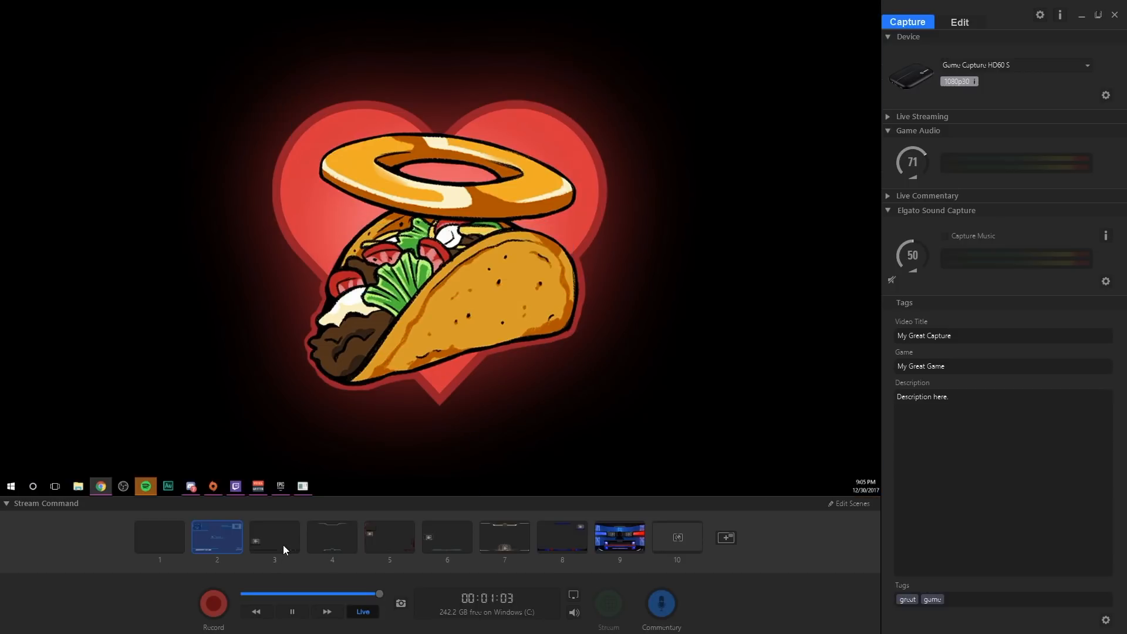
click(450, 542)
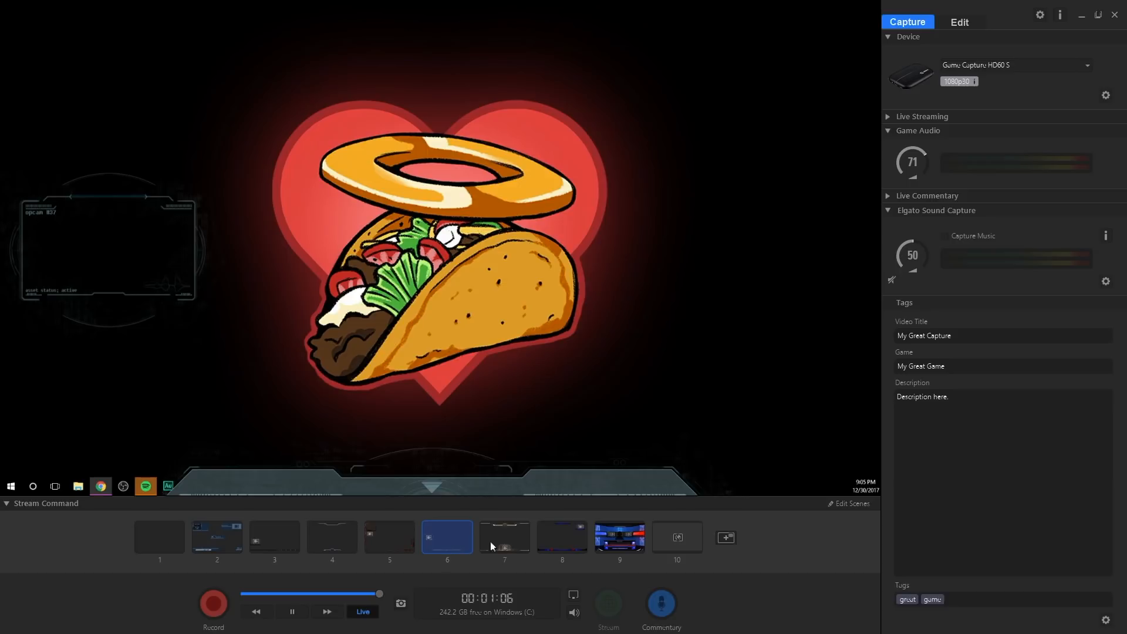
click(510, 541)
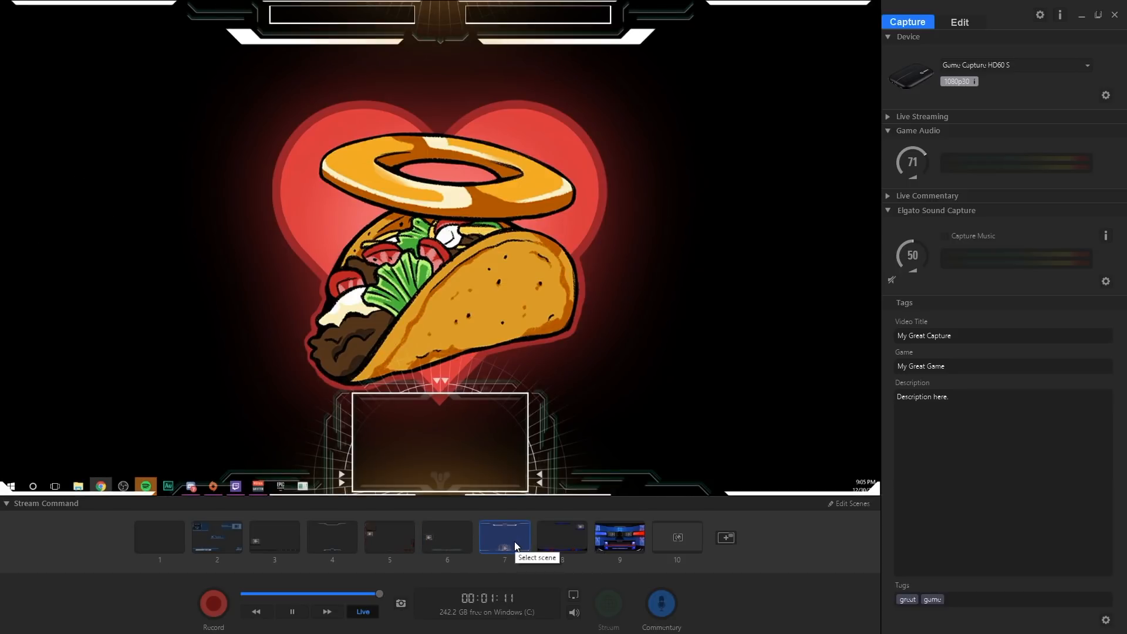
click(564, 547)
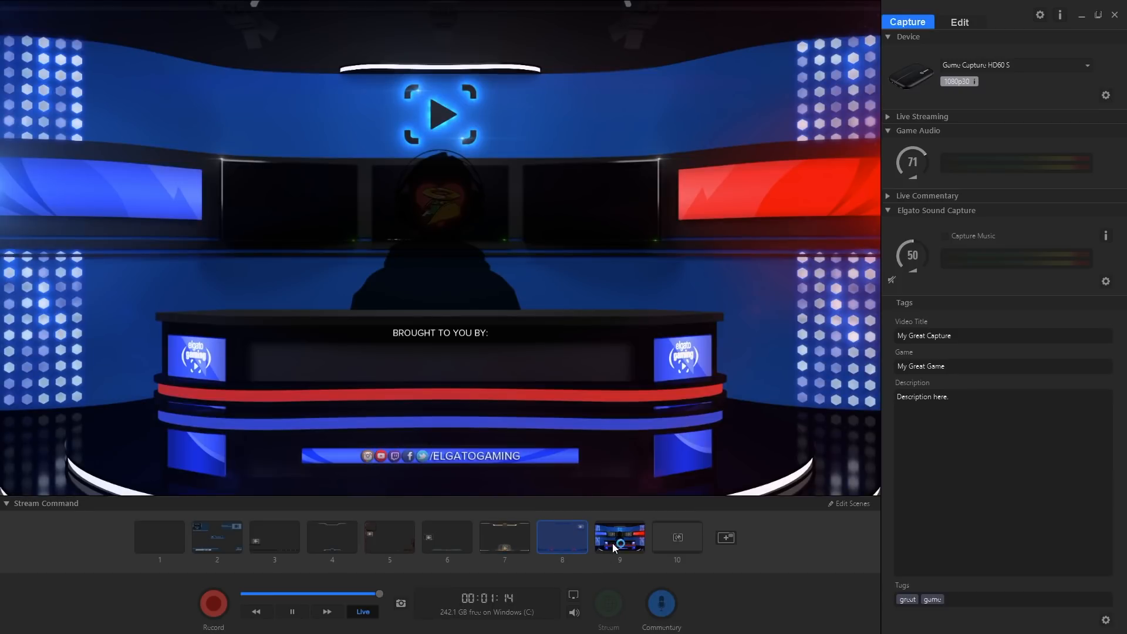
click(612, 543)
click(662, 541)
click(164, 543)
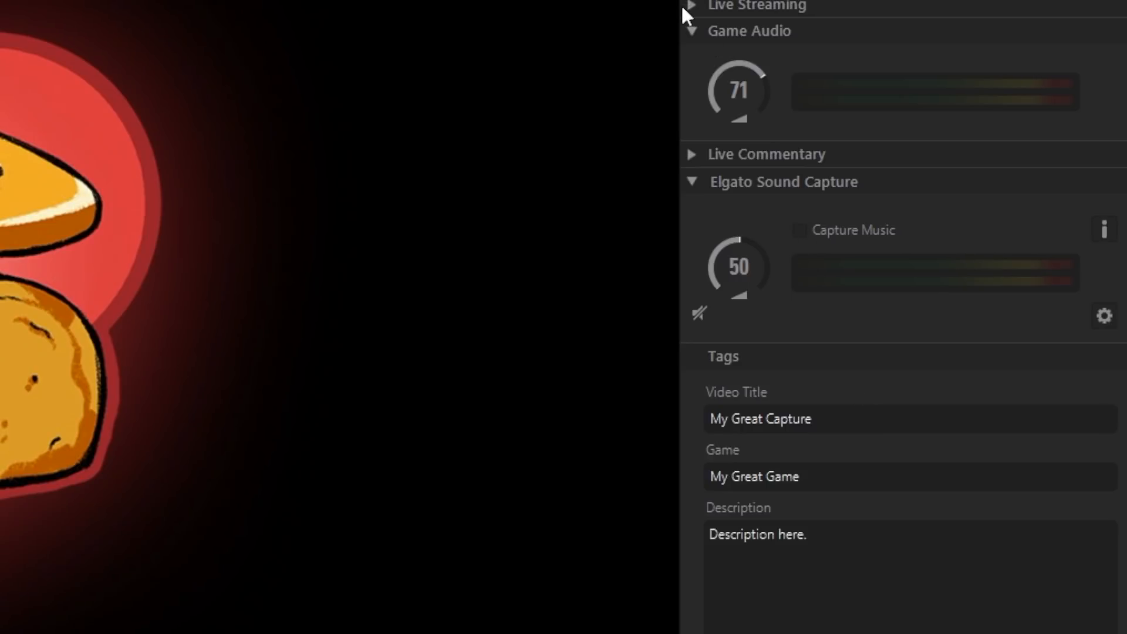
Step: Expand the Live Commentary section to view its audio settings
click(686, 159)
mouse_move(735, 226)
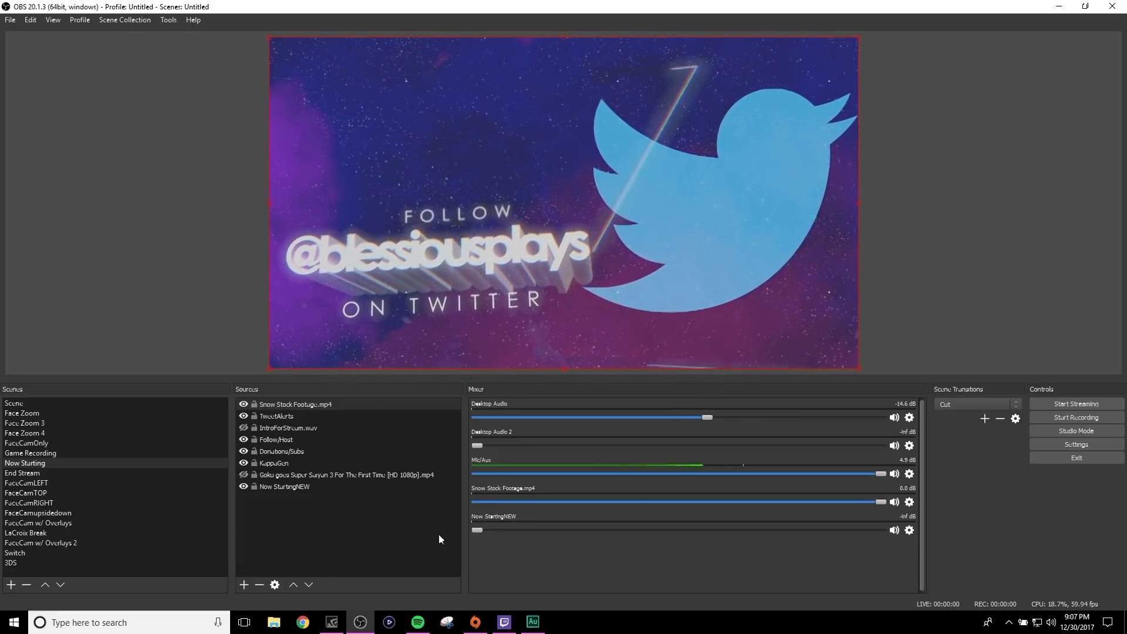
Step: Switch to OBS and toggle the visibility of the Snow Stock Footage.mp4 and TweetAlerts sources in the Now Starting scene
click(242, 402)
click(241, 402)
click(242, 402)
click(242, 402)
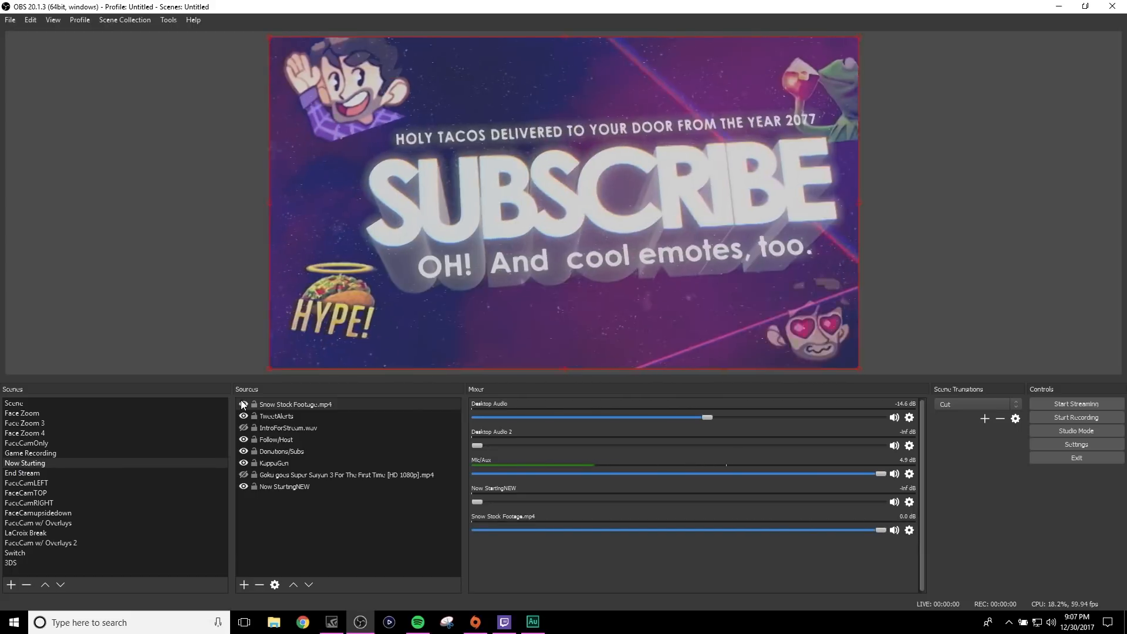
click(242, 416)
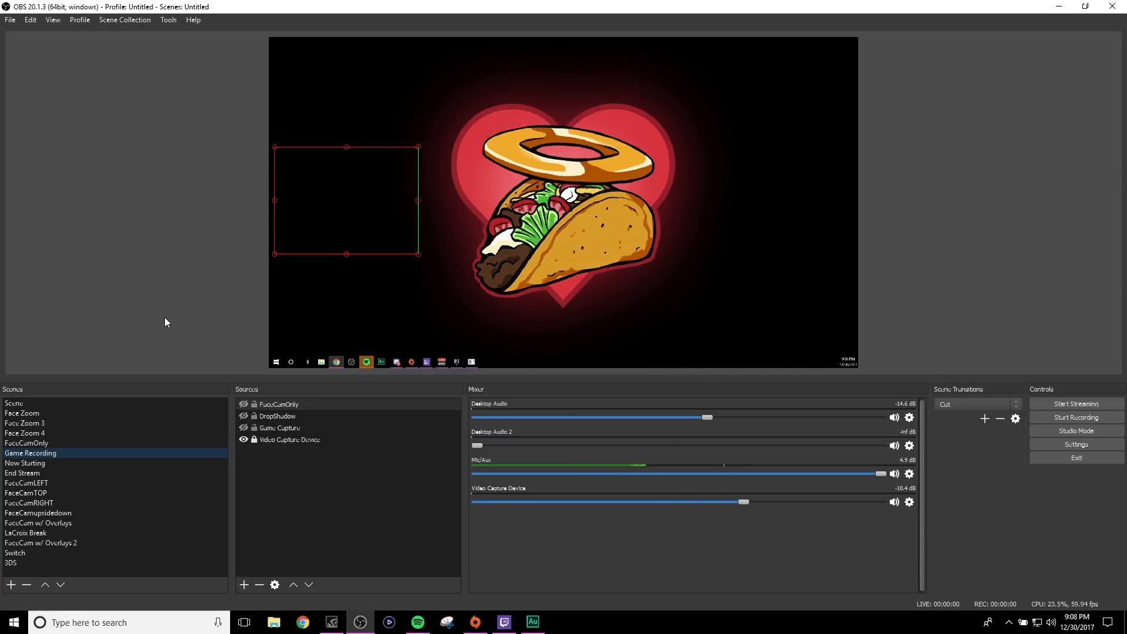
Step: Preview the hotkey-assigned scenes in turn, including Scene, FaceCam w/ Overlays, FaceCamLEFT and FaceCamupsidedown
key(F1)
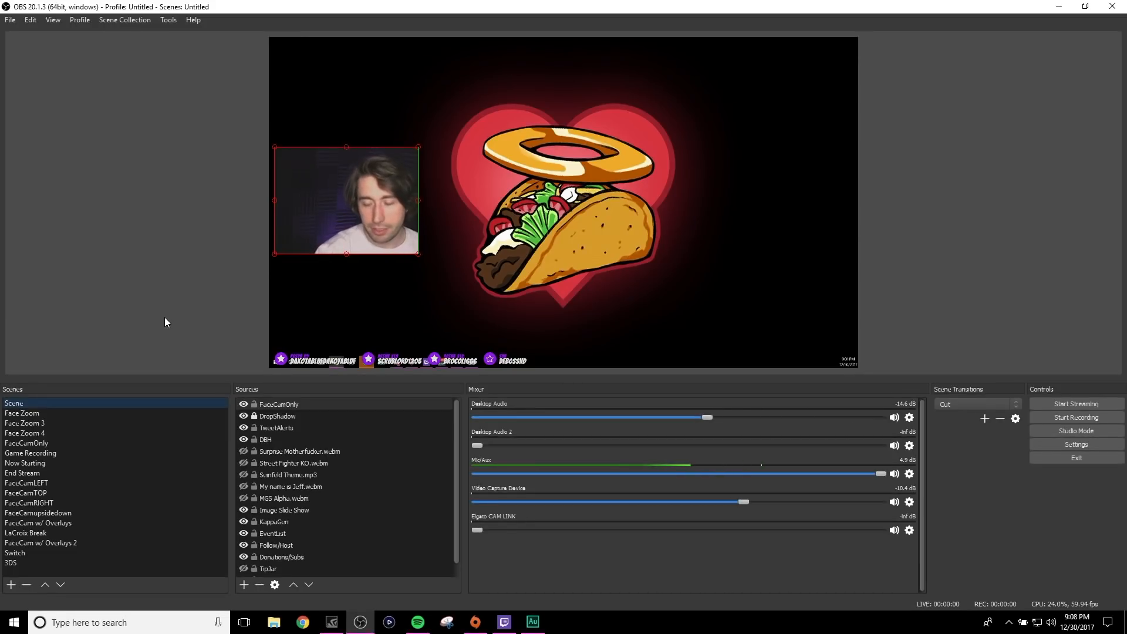
key(F2)
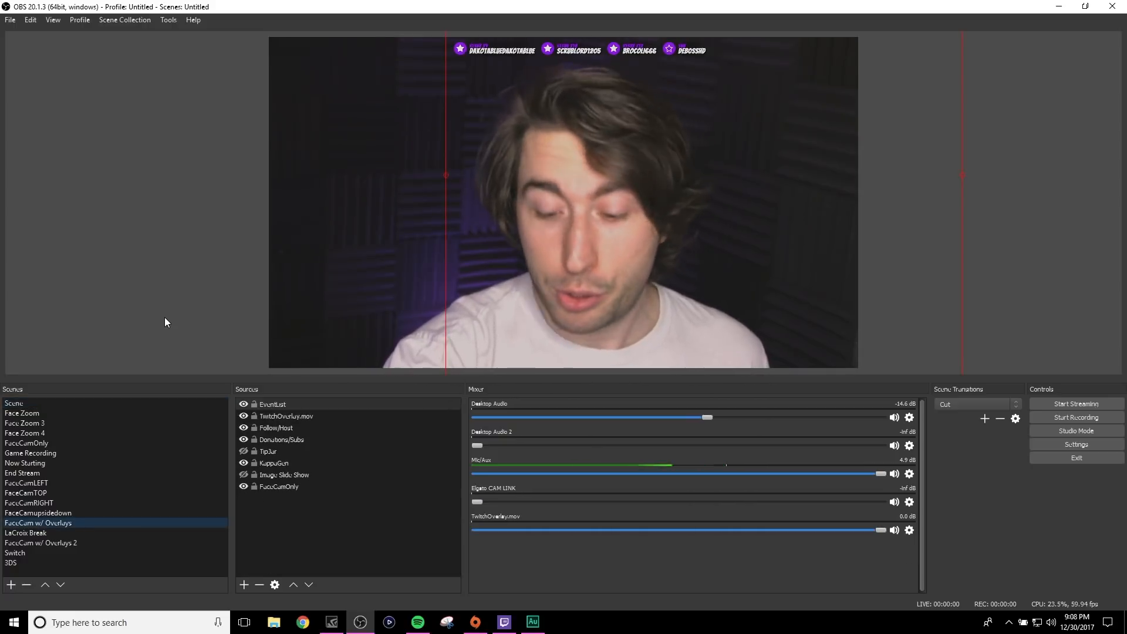
key(F3)
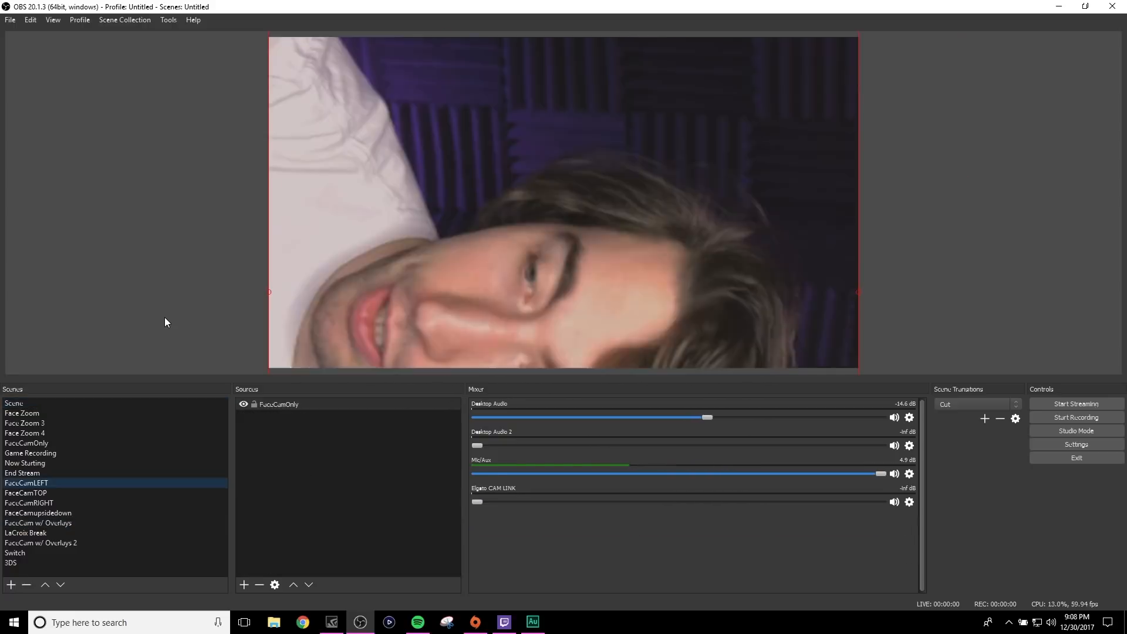
key(F4)
key(F5)
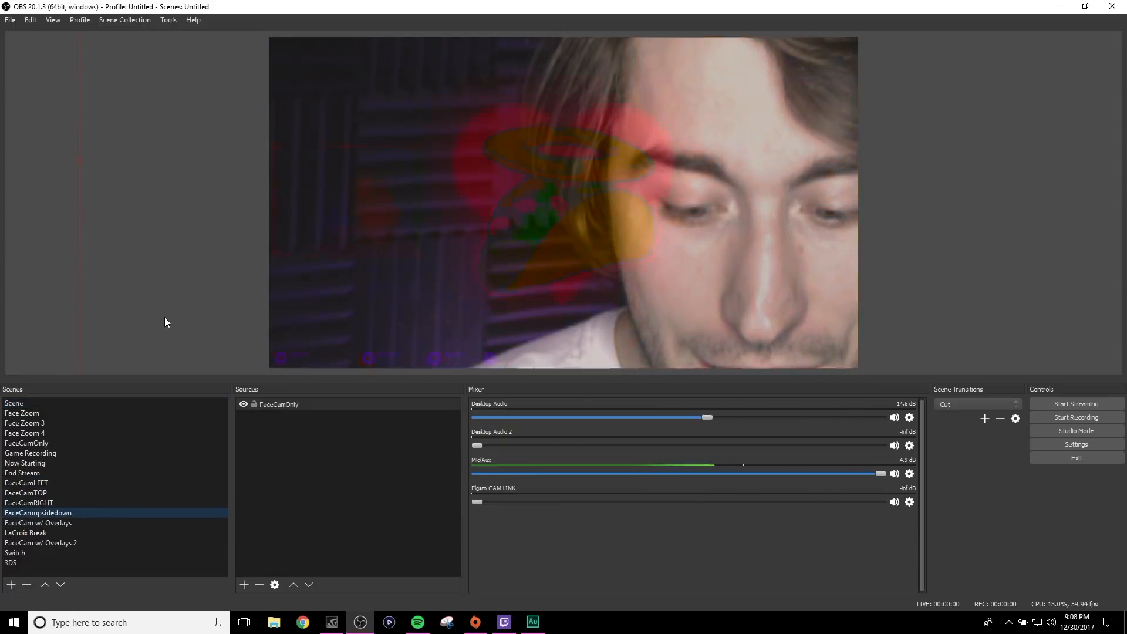
key(F1)
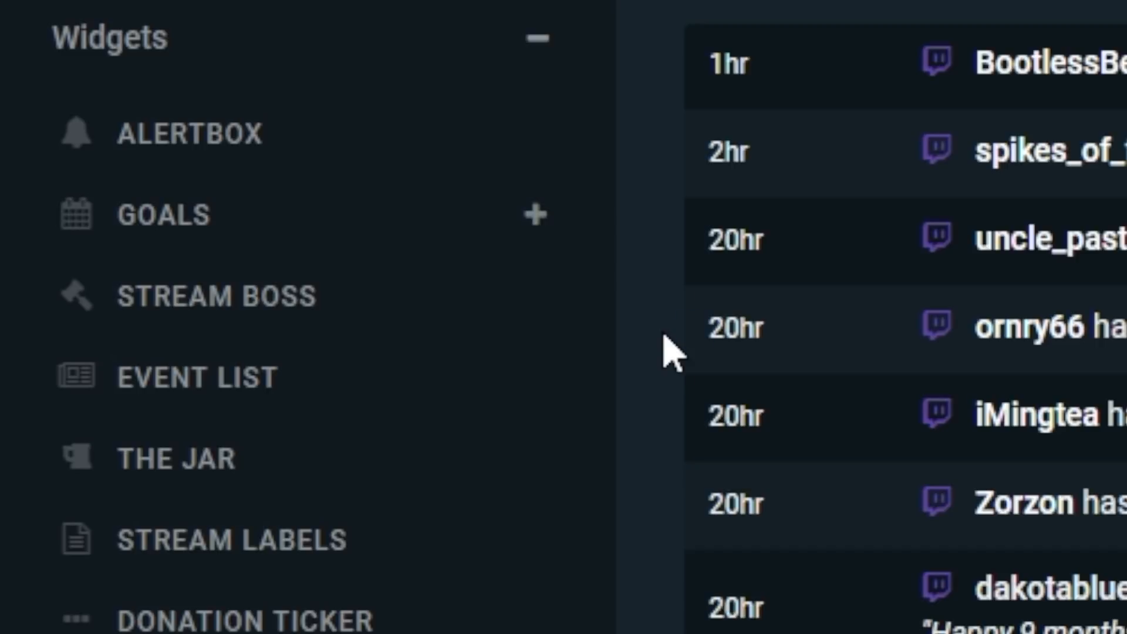
Step: Open the Streamlabs Alertbox widget and review its general settings and the follow alert's layout, animation and message options
click(253, 135)
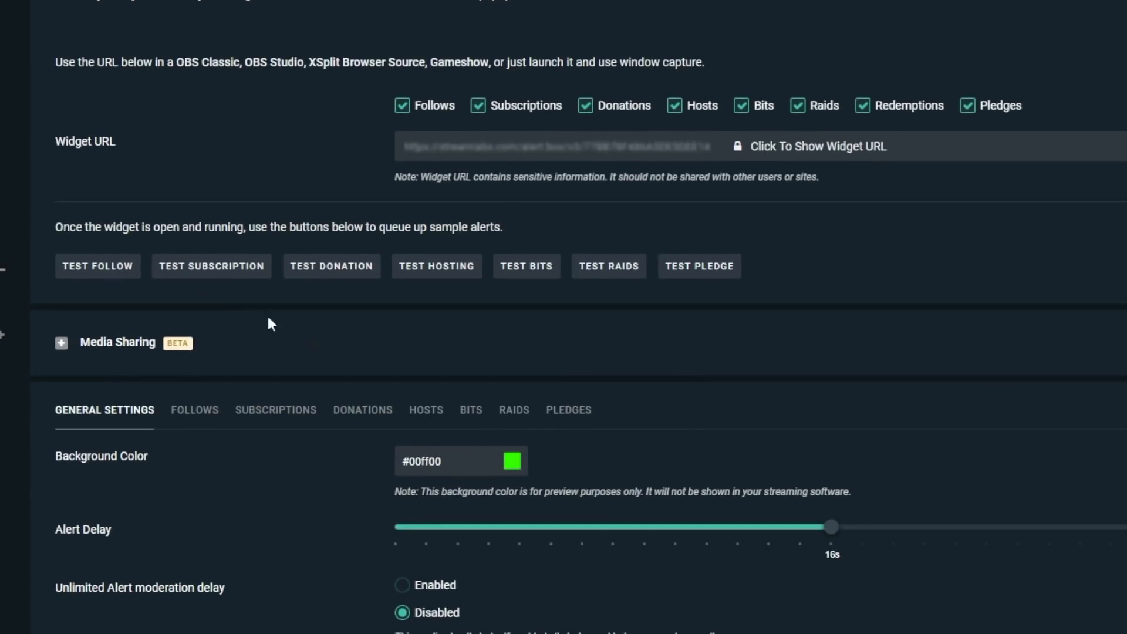
scroll(461, 364, down, 3)
right_click(460, 356)
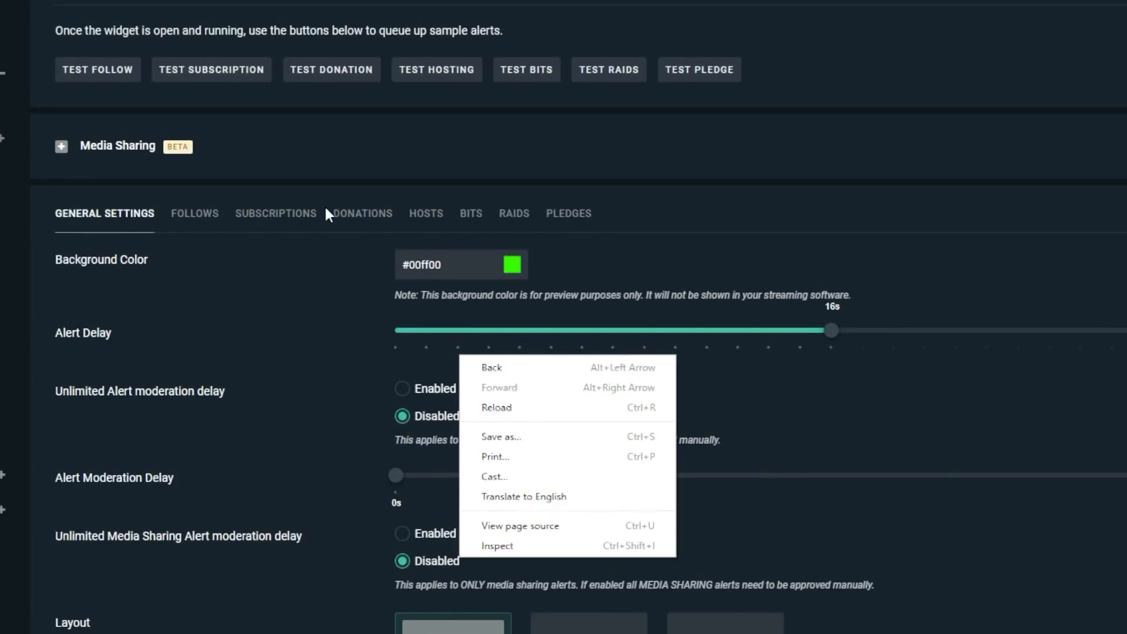
scroll(326, 214, up, 1)
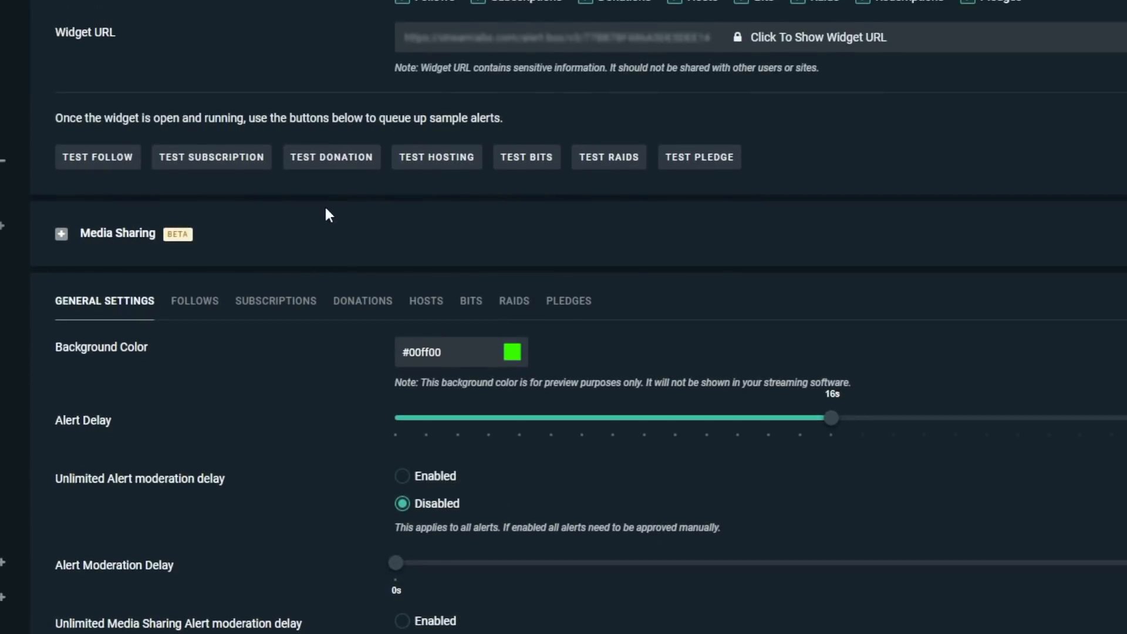
click(192, 305)
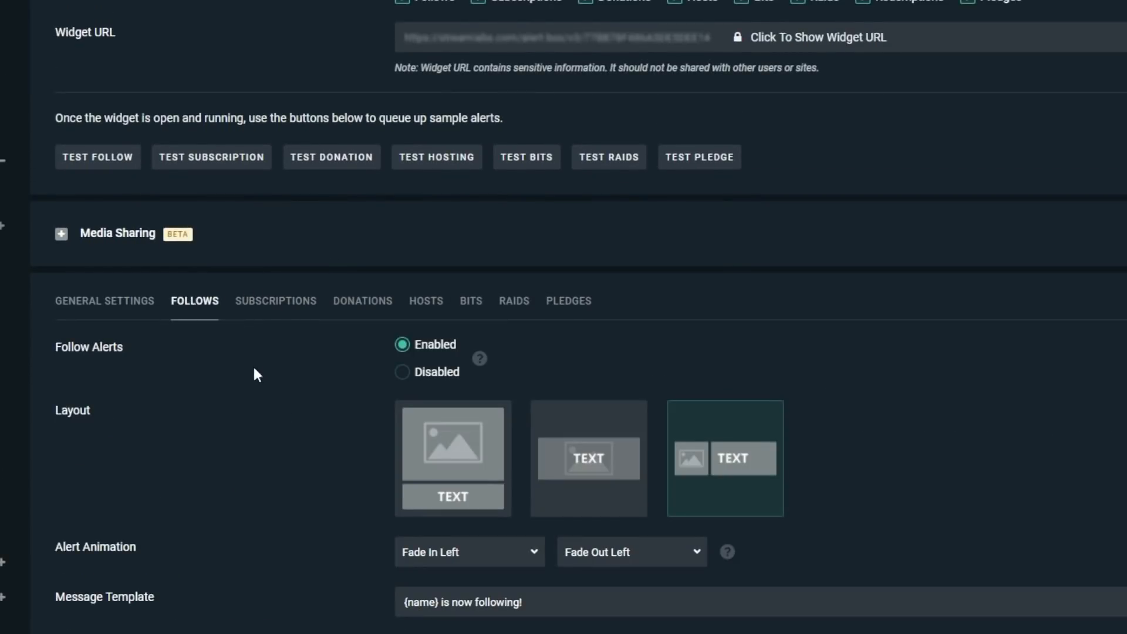
scroll(297, 425, down, 2)
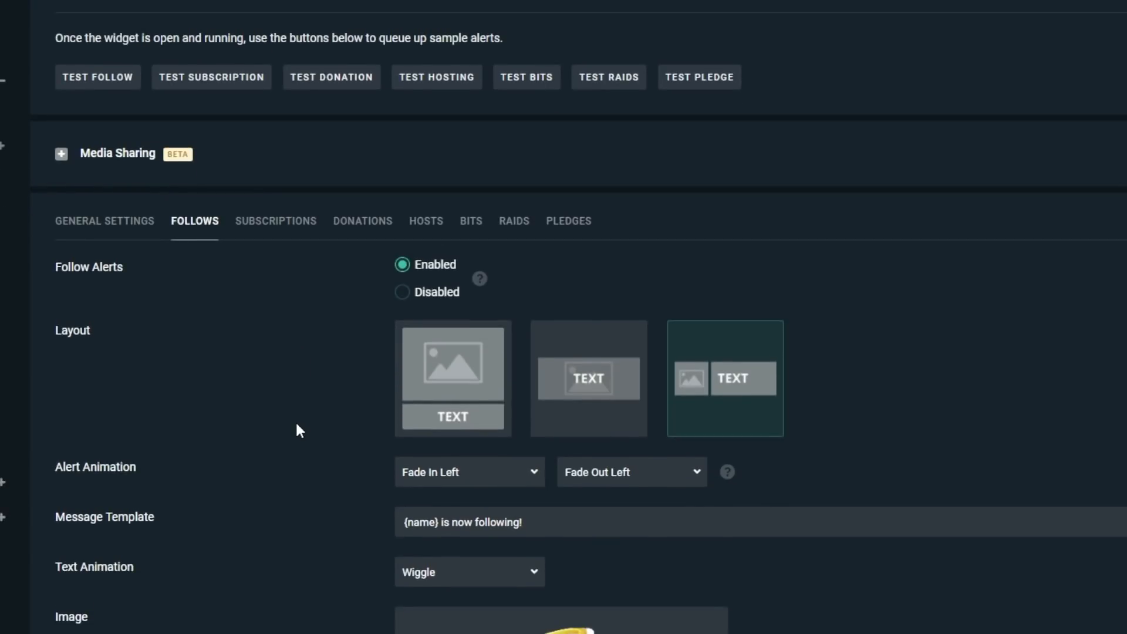
scroll(297, 424, down, 1)
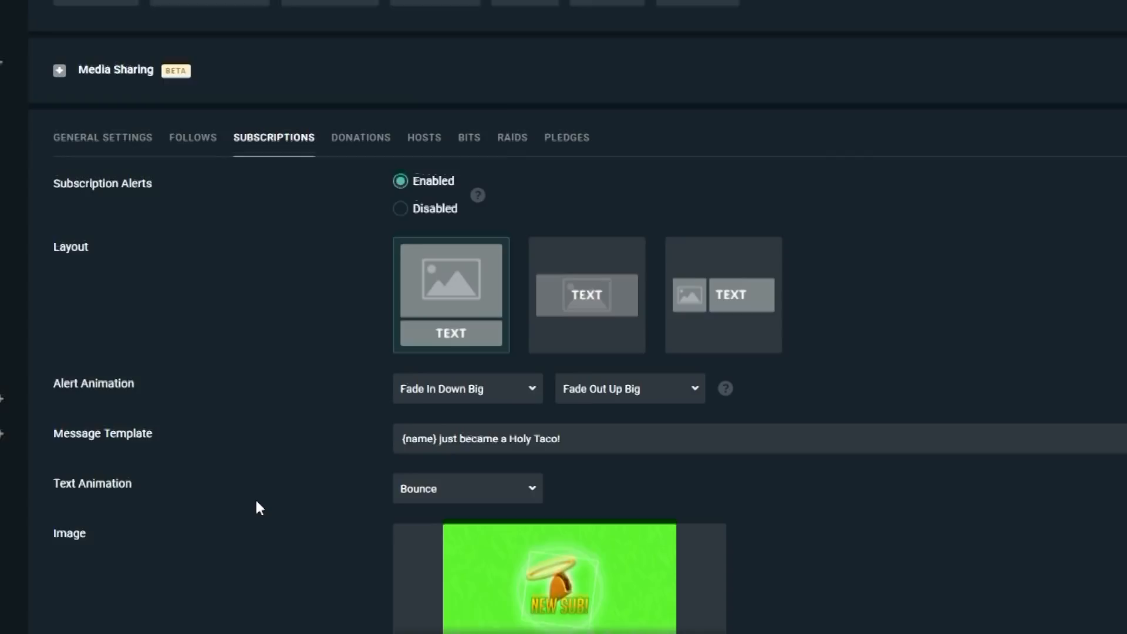
Step: Review the subscription alert's layout, animation, message template, image and sound settings
scroll(258, 508, down, 1)
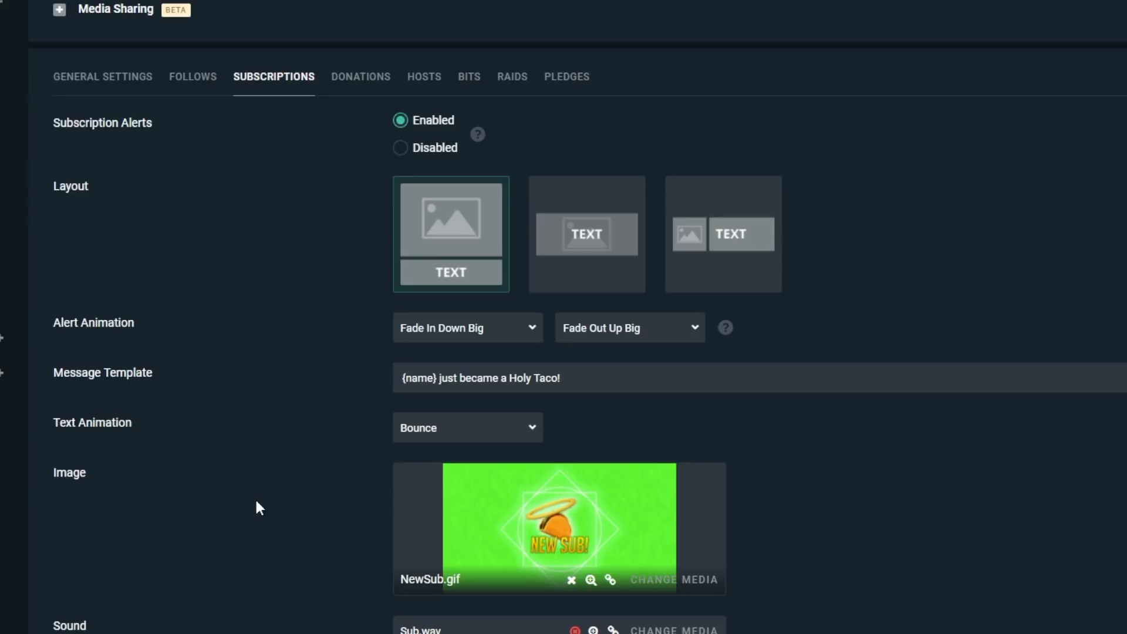
scroll(326, 558, down, 1)
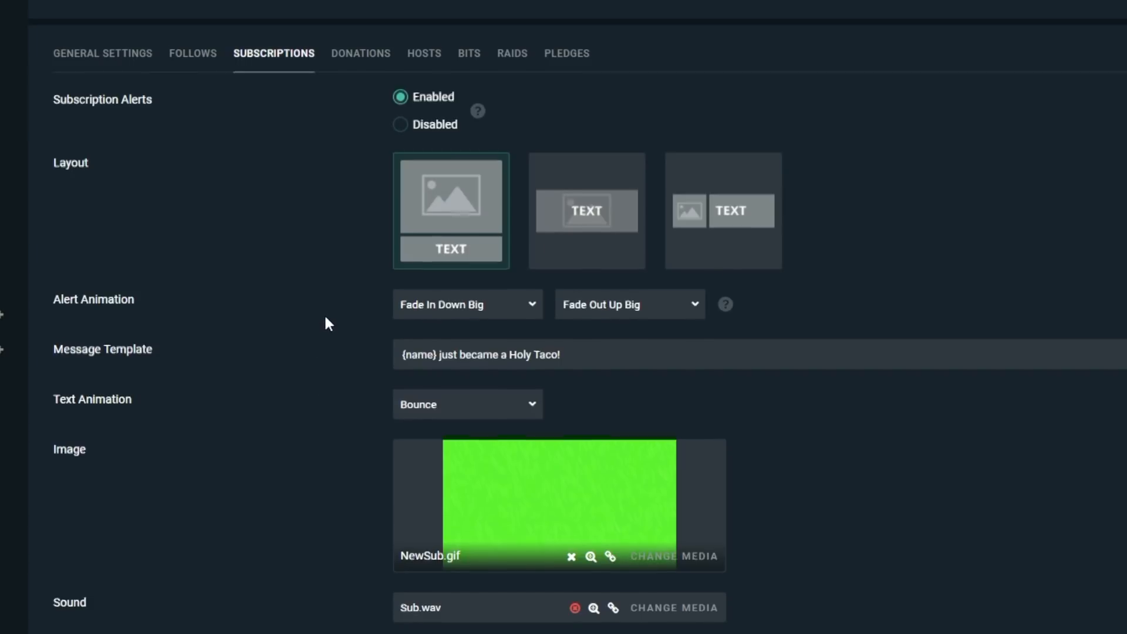
scroll(326, 315, down, 2)
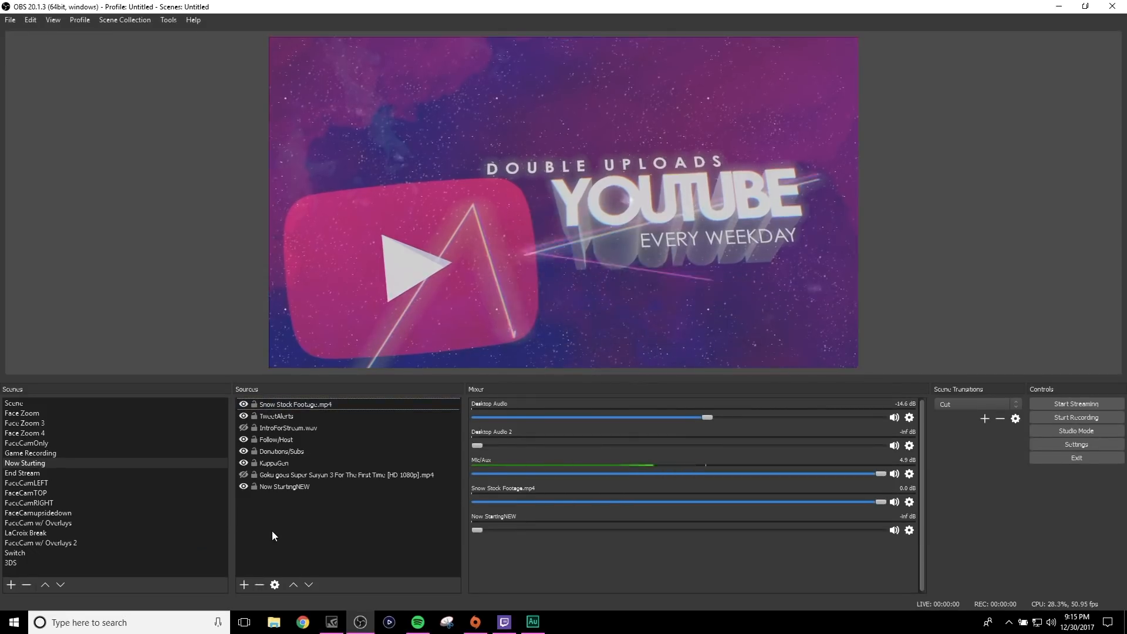
Step: Create a browser source named ok in OBS's Now Starting scene, view its URL setting and dismiss its properties
click(244, 585)
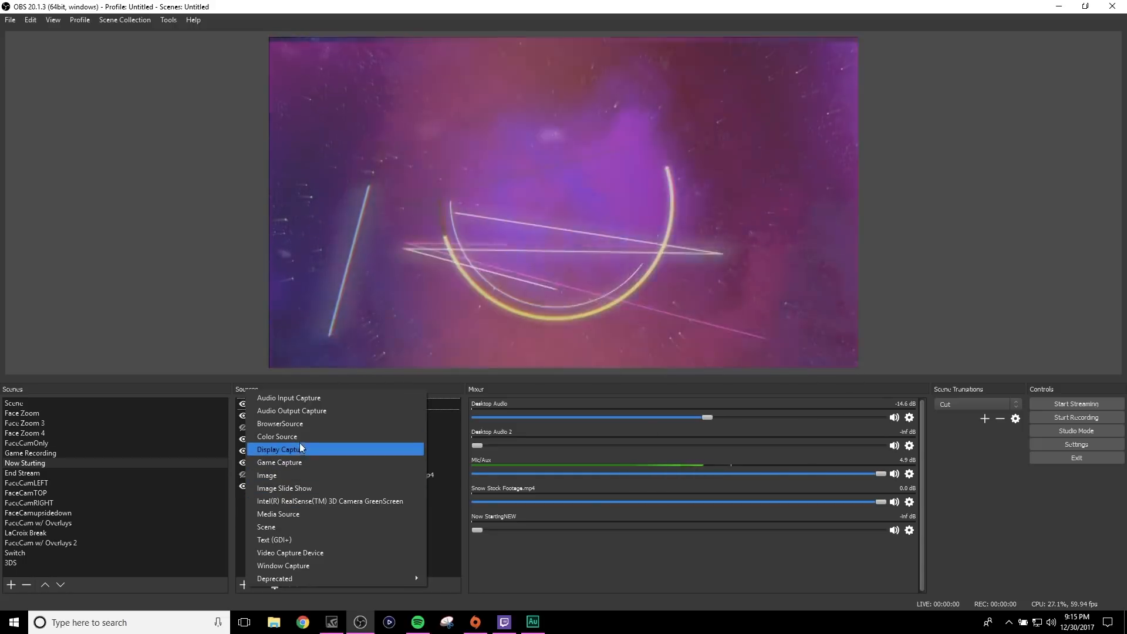
click(299, 423)
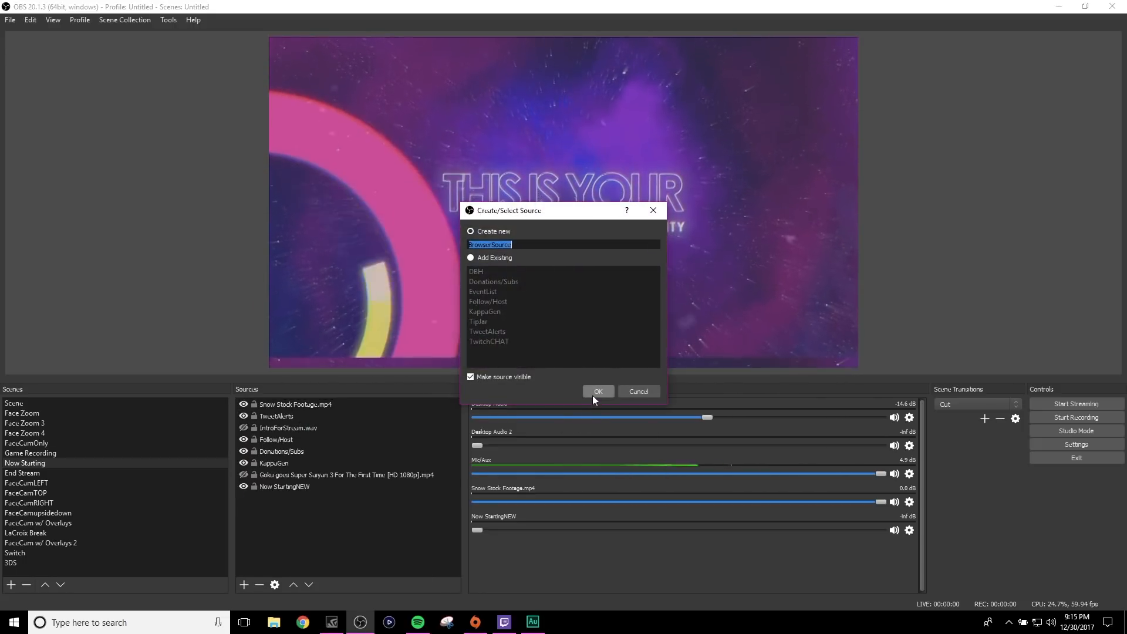
text(ok)
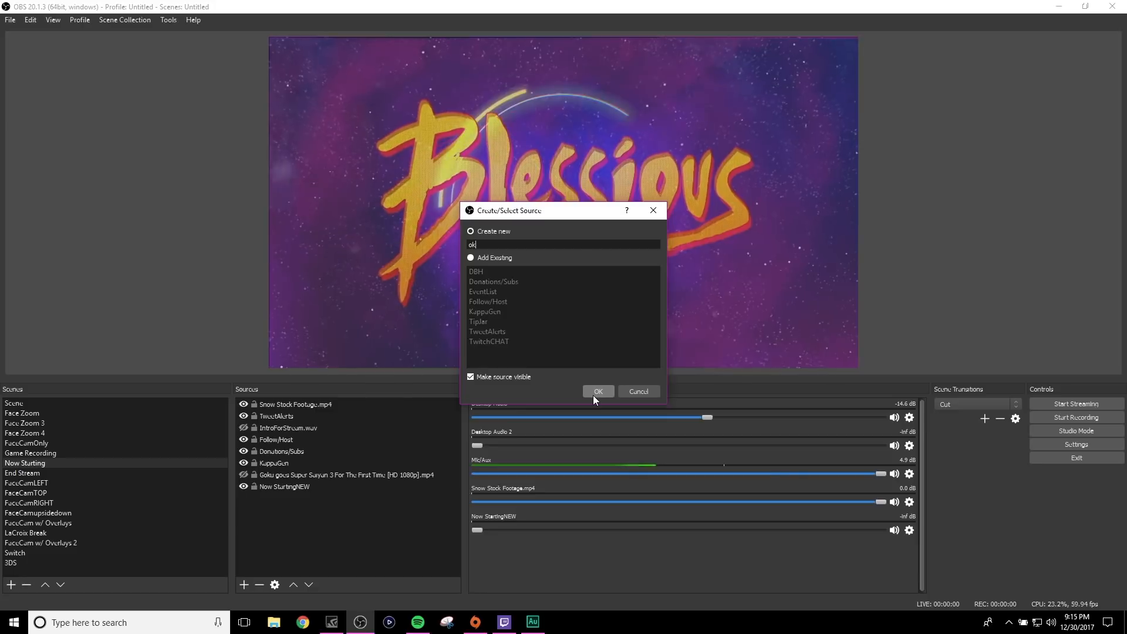
click(598, 392)
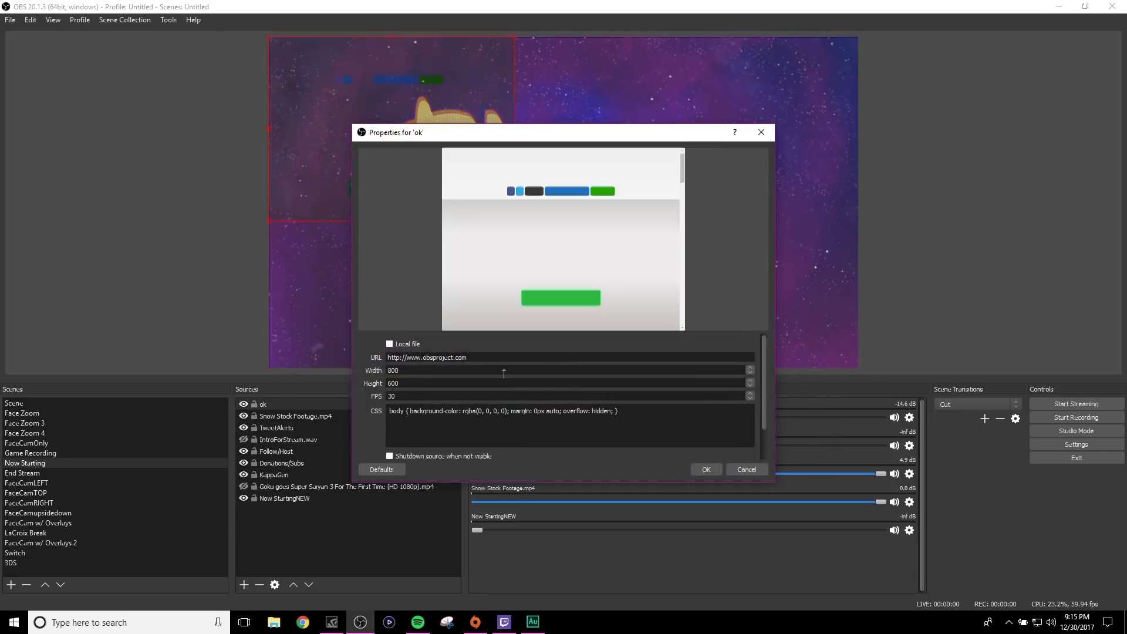
triple_click(475, 356)
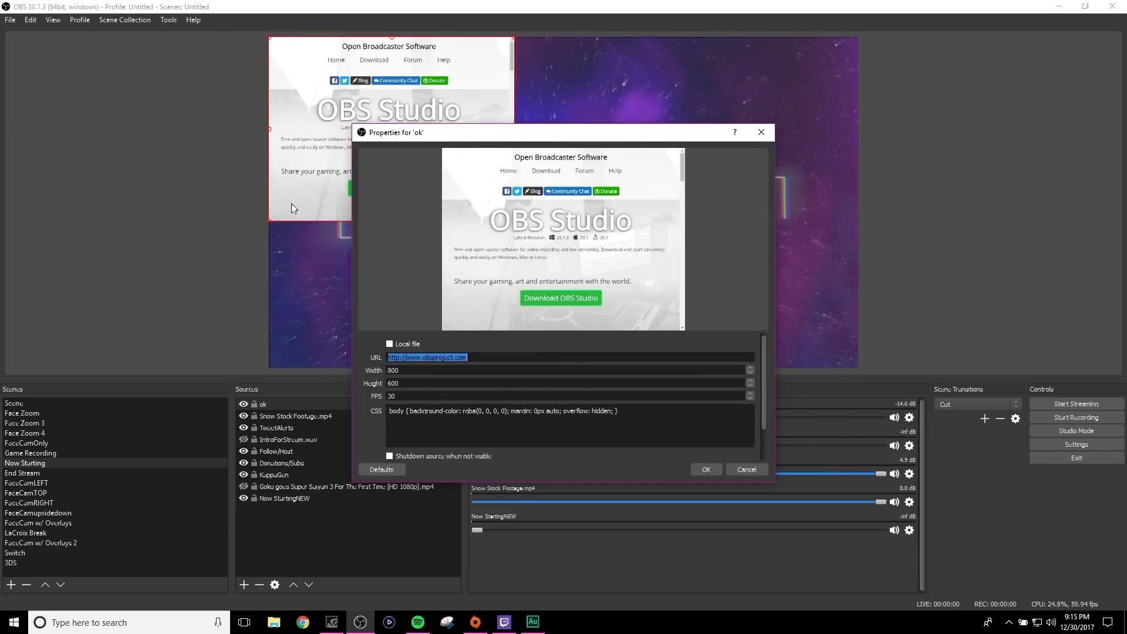
click(747, 469)
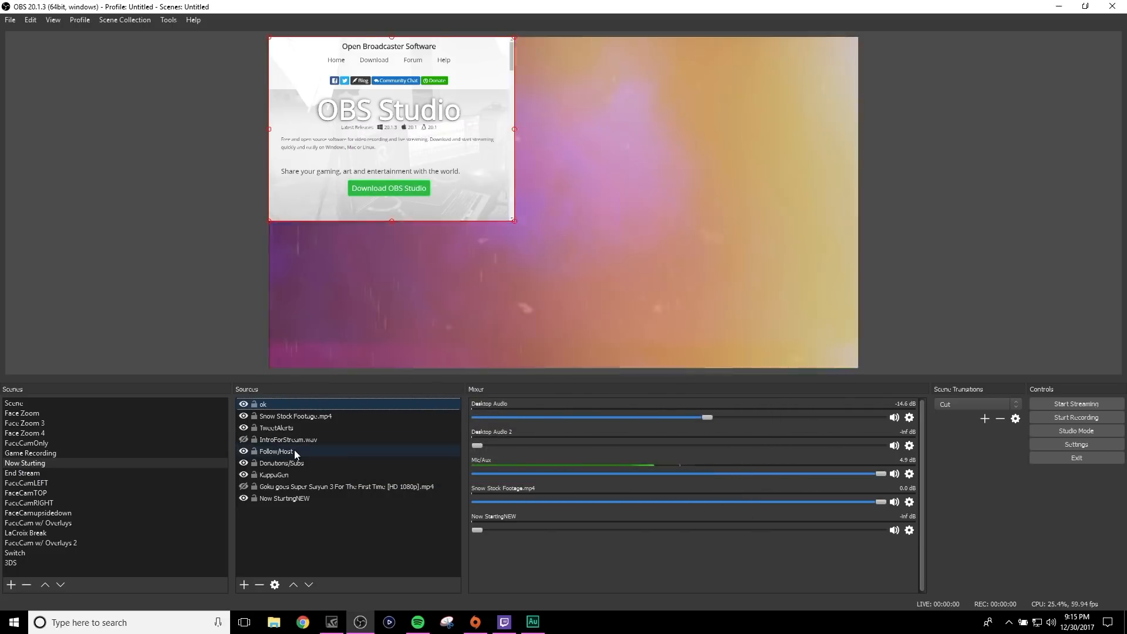
Step: Remove the ok browser source from the Now Starting scene
click(260, 584)
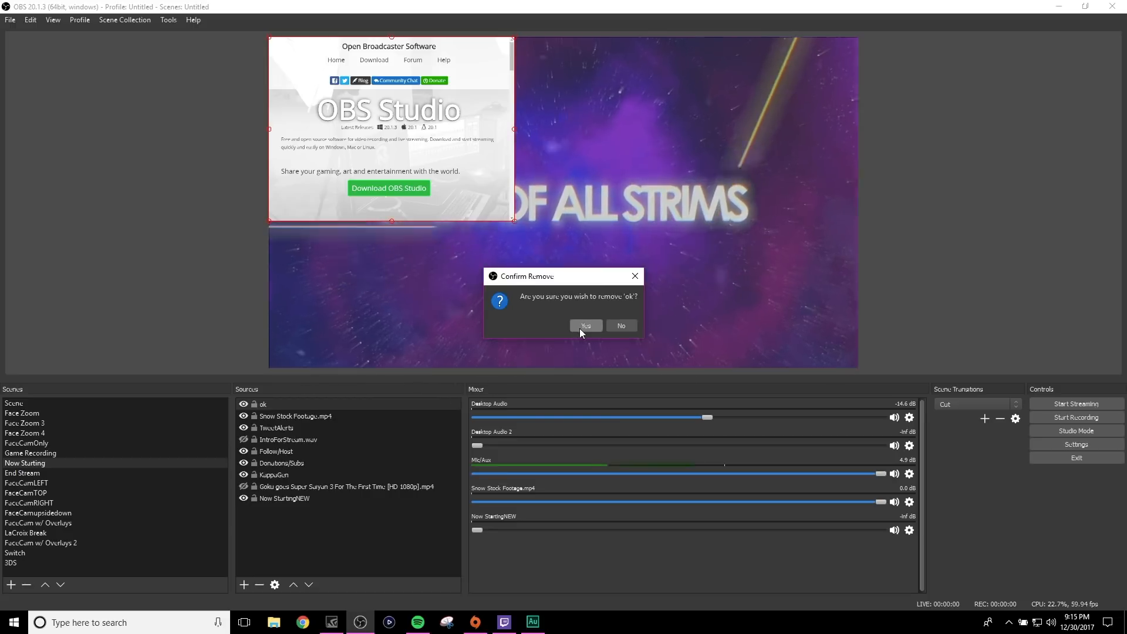
click(585, 325)
click(281, 416)
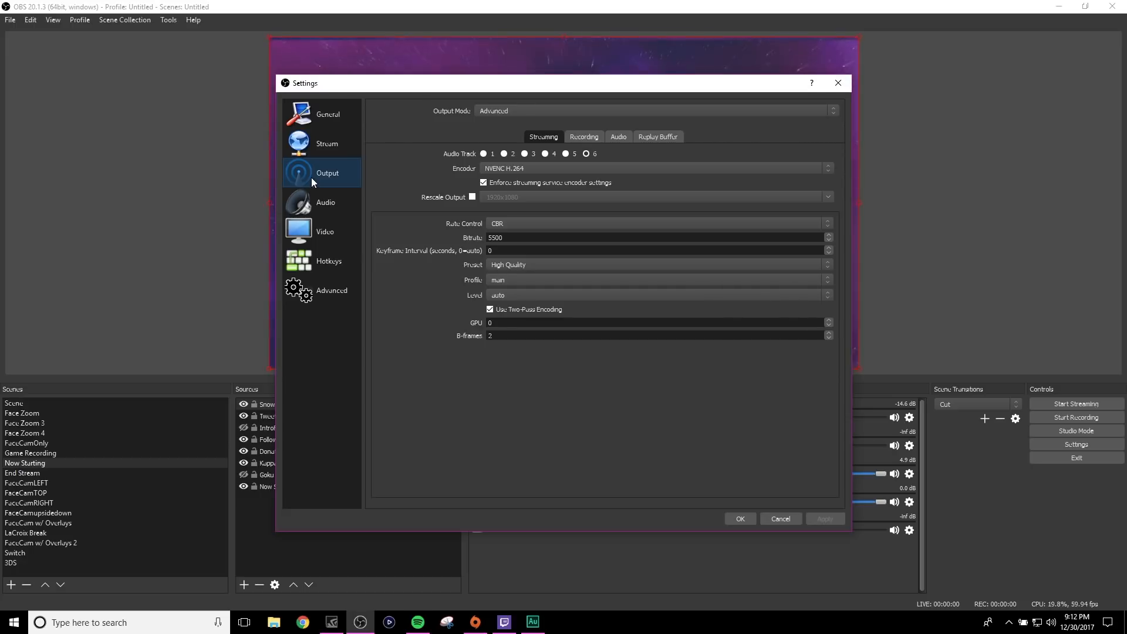
Step: Examine the available encoder and rate control options in the advanced streaming output settings
click(495, 169)
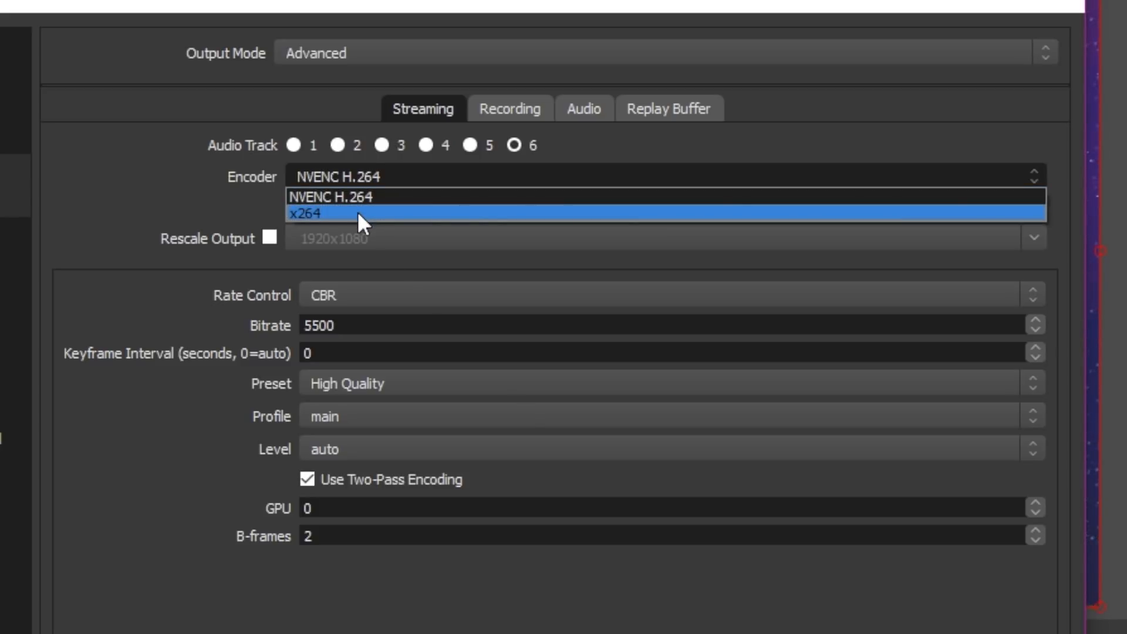
click(238, 179)
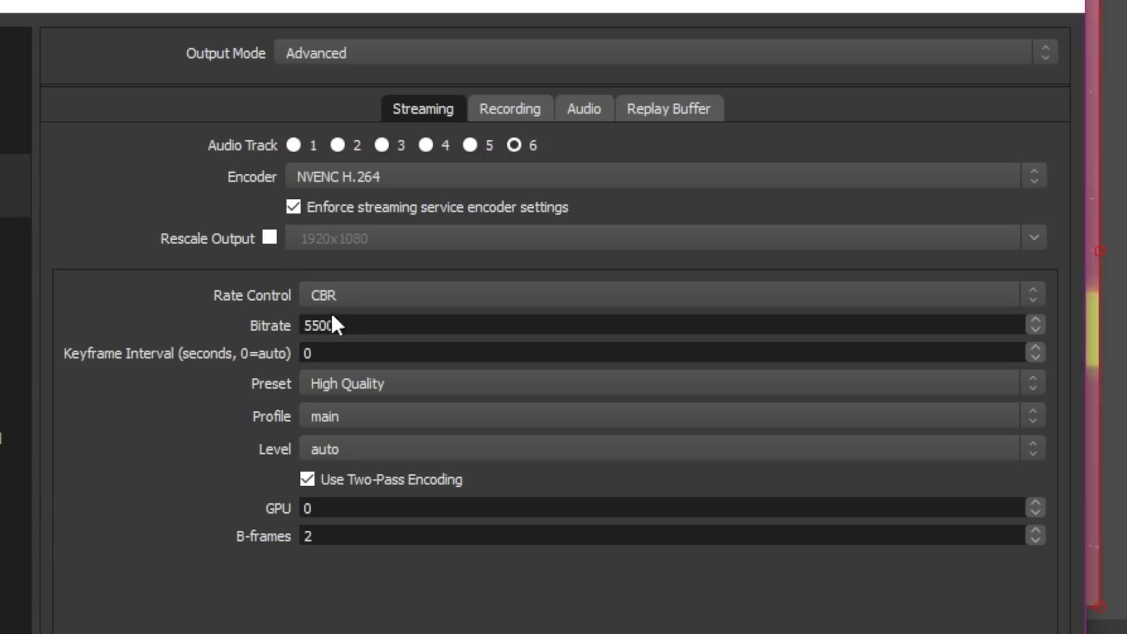
click(394, 293)
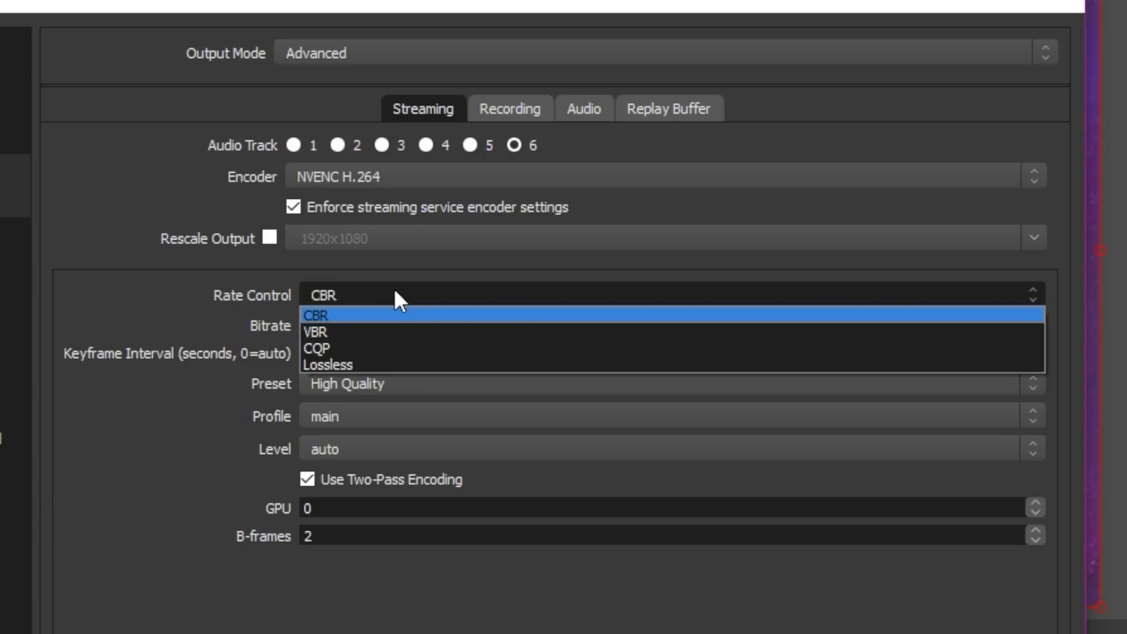
click(394, 293)
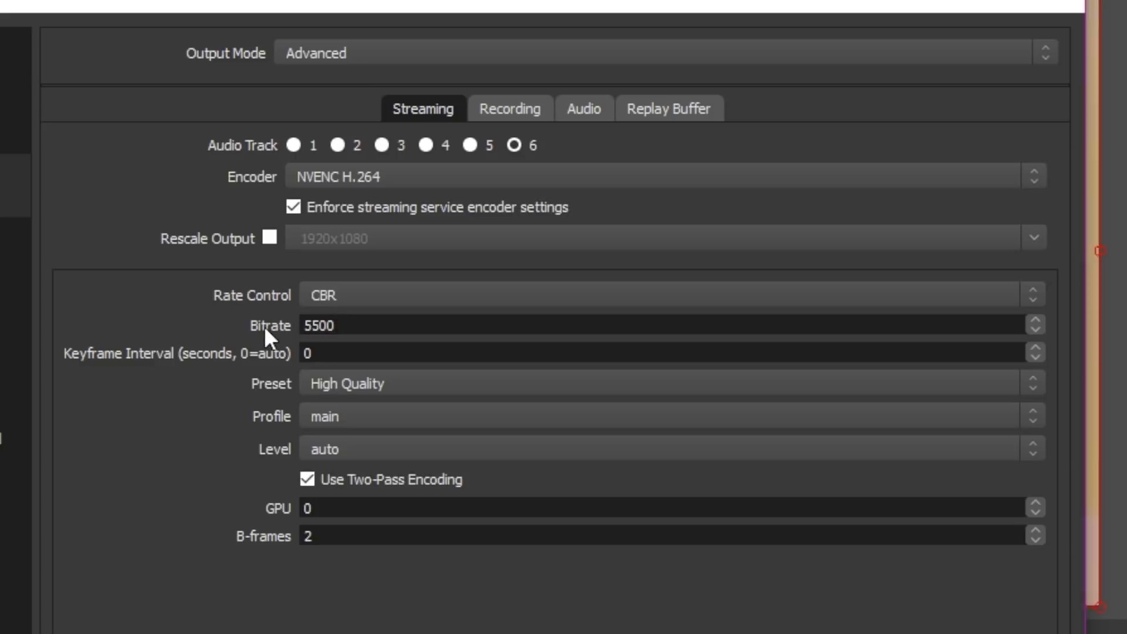